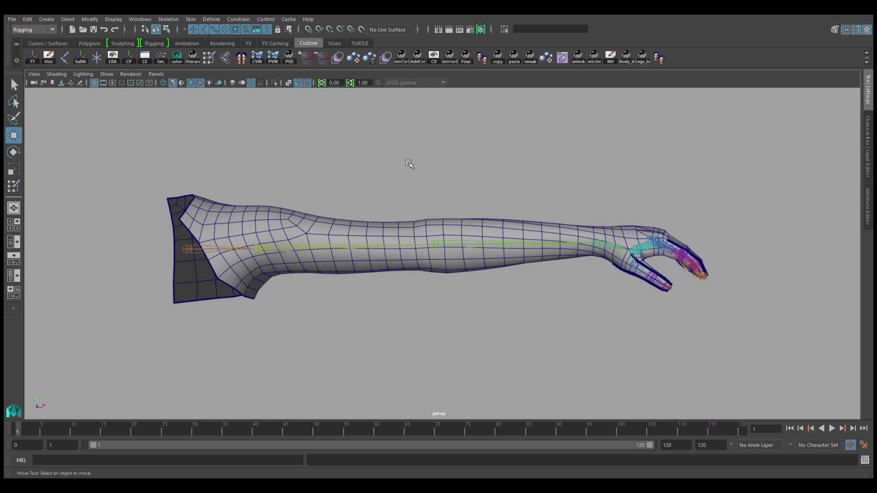
# Flood the whole arm mesh with a skin weight of 1 for the tempClavicle_bnd influence.
pyautogui.click(292, 233)
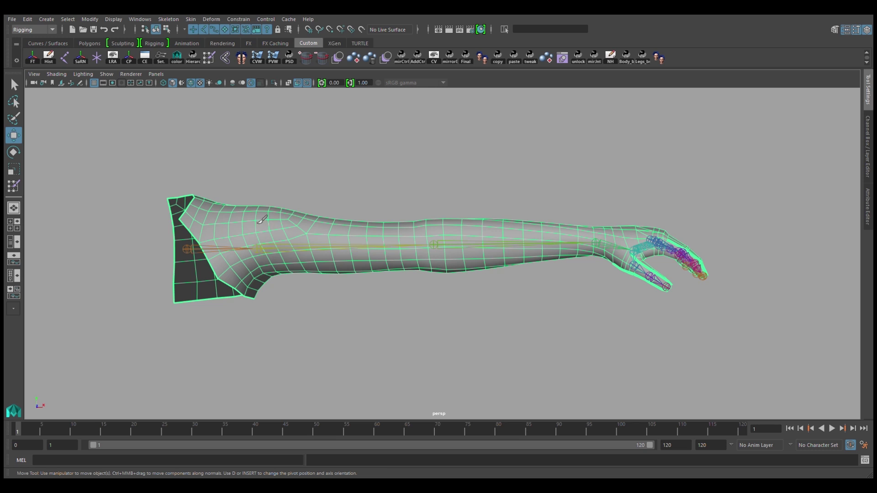
pyautogui.press('y')
pyautogui.click(731, 145)
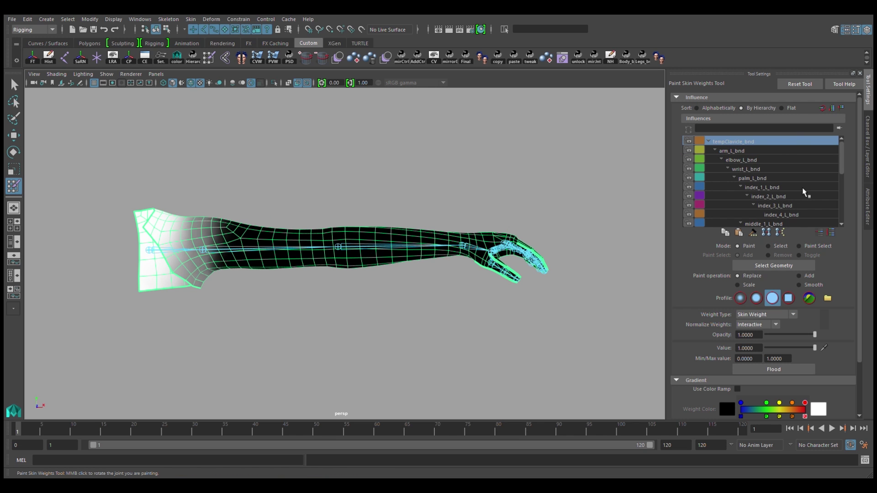
pyautogui.click(773, 369)
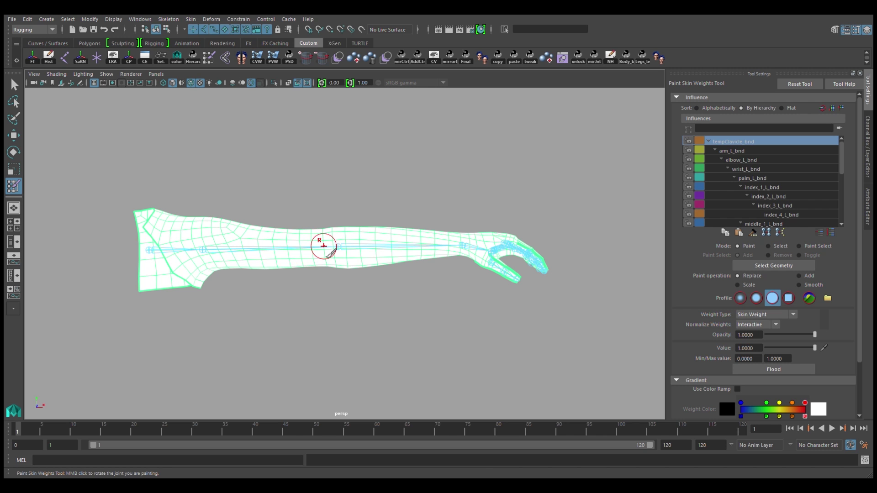
# Animate the shoulder joint from its rest pose at frame 1 to the arm pointing straight down at frame 20.
pyautogui.press('w')
pyautogui.moveTo(248, 211)
pyautogui.mouseDown()
pyautogui.moveTo(269, 277)
pyautogui.moveTo(295, 285)
pyautogui.mouseUp()
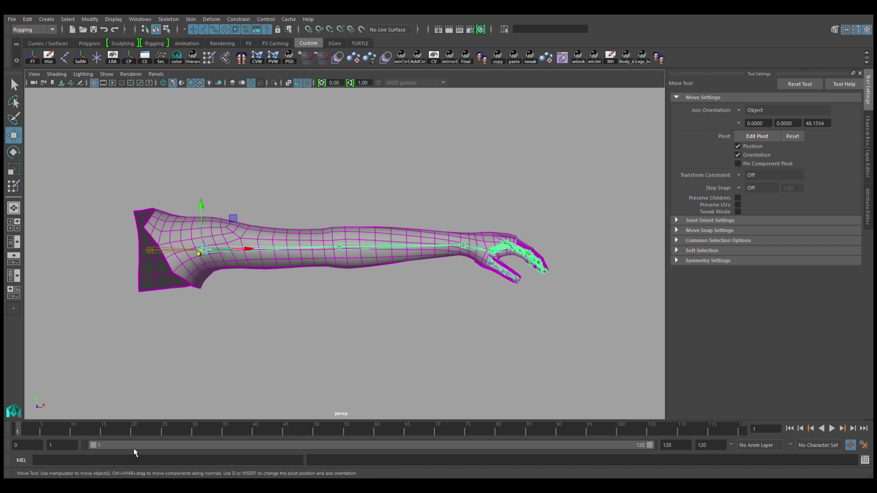
pyautogui.click(133, 429)
pyautogui.press('e')
pyautogui.moveTo(241, 247); pyautogui.dragTo(247, 288)
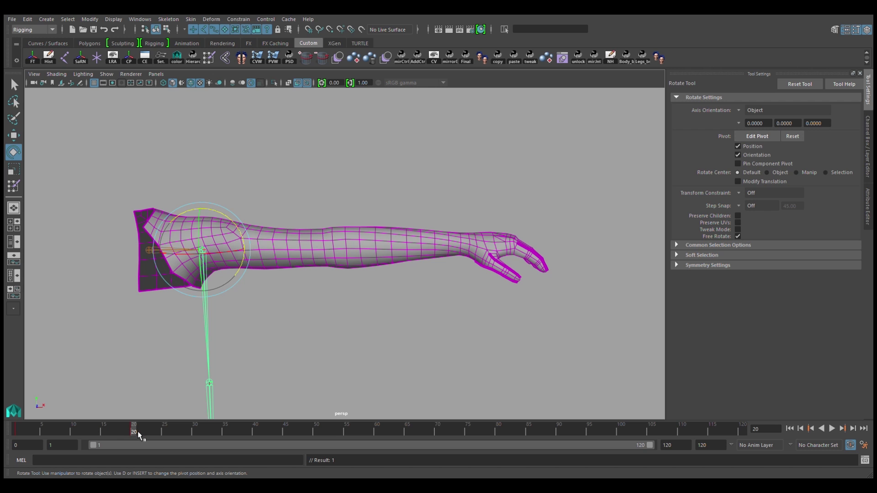
pyautogui.moveTo(138, 431); pyautogui.dragTo(17, 431)
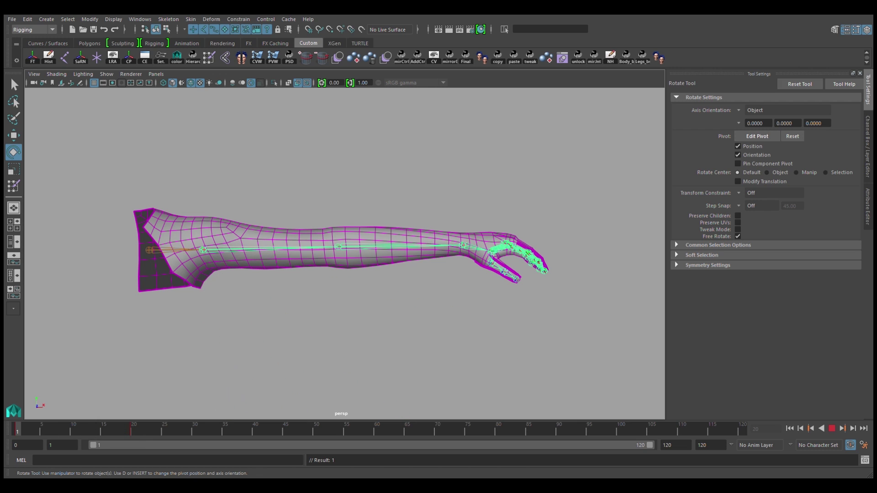
# Select all vertices from the shoulder joint to the fingertips and flood them with a Replace weight of 1 for arm_L_bnd.
pyautogui.click(354, 240)
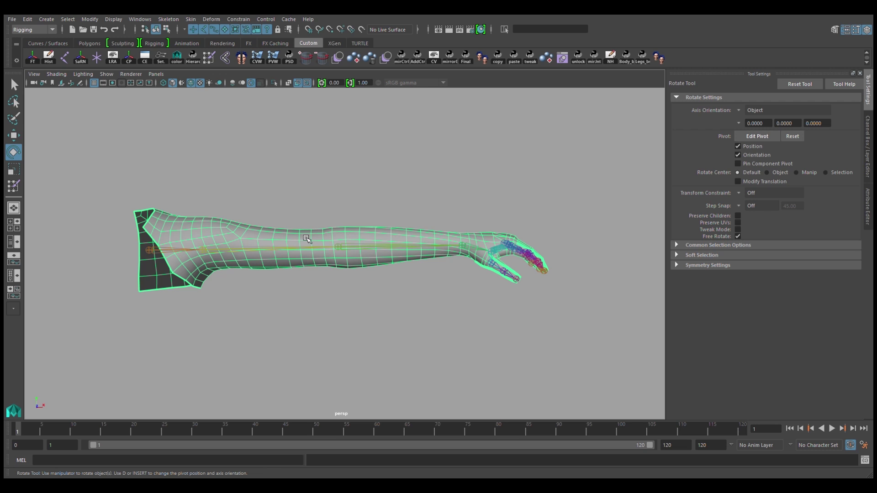
pyautogui.moveTo(306, 238); pyautogui.dragTo(269, 235, button='right')
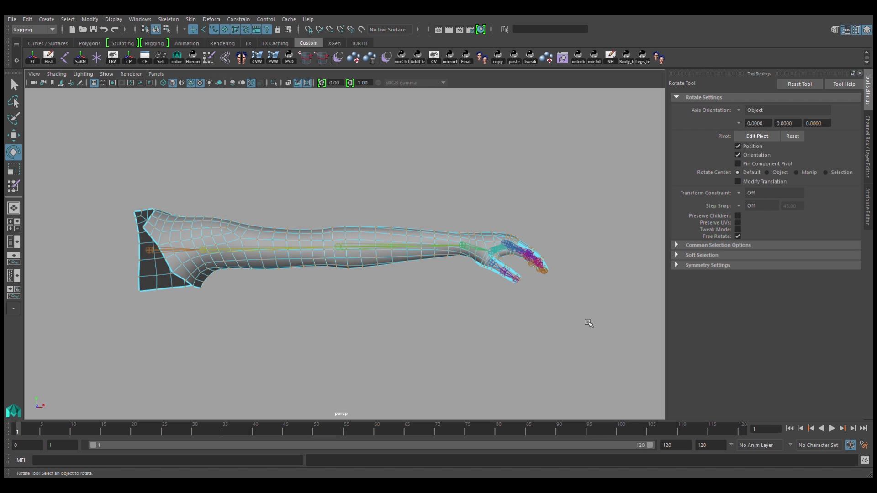
pyautogui.moveTo(598, 327); pyautogui.dragTo(228, 157)
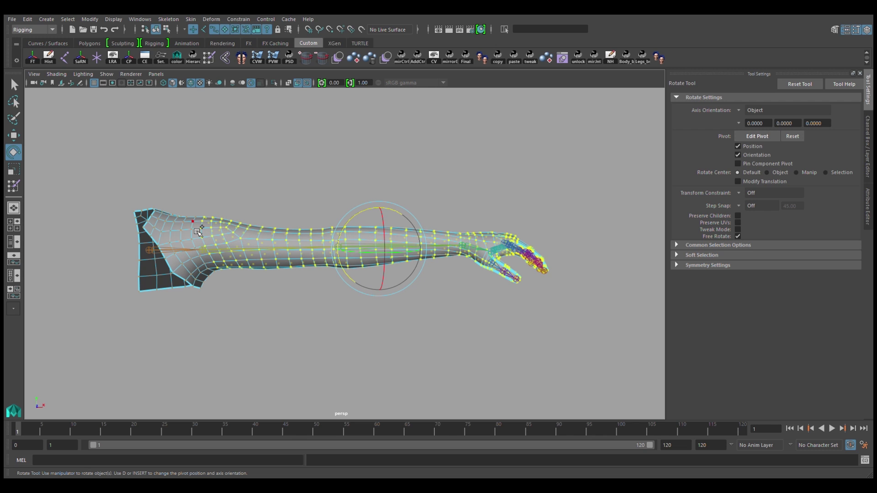
pyautogui.press('y')
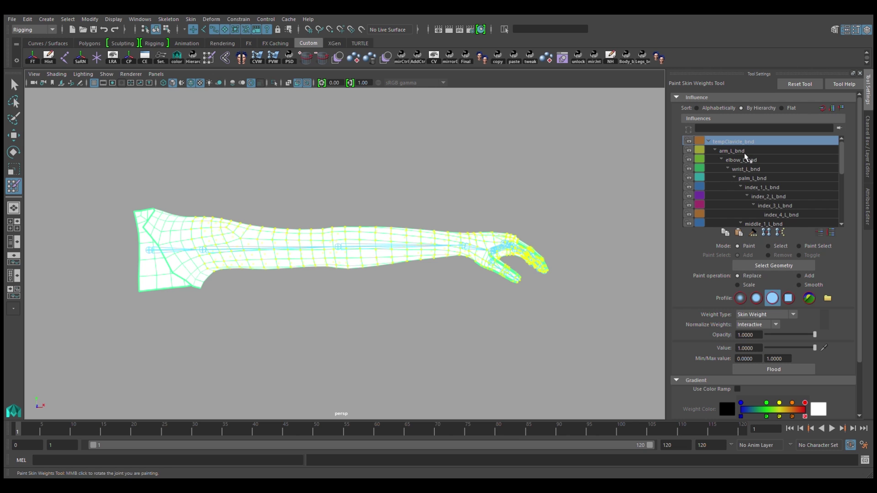
pyautogui.click(742, 151)
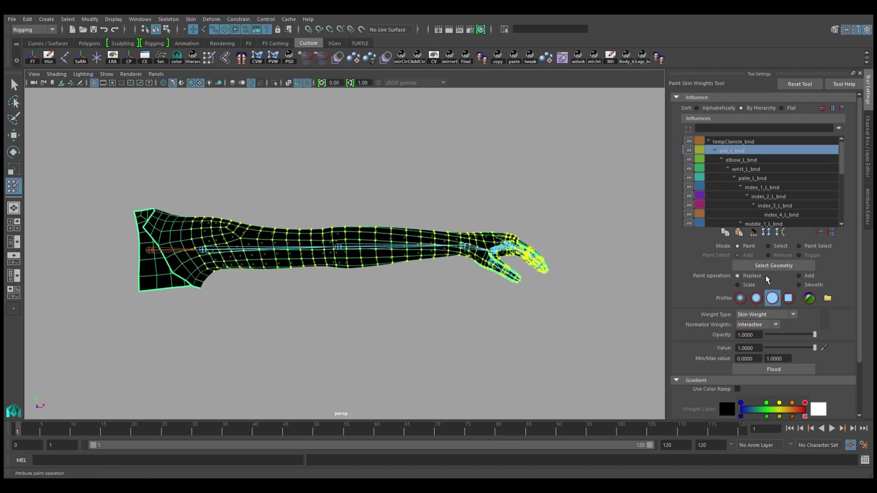
pyautogui.click(797, 371)
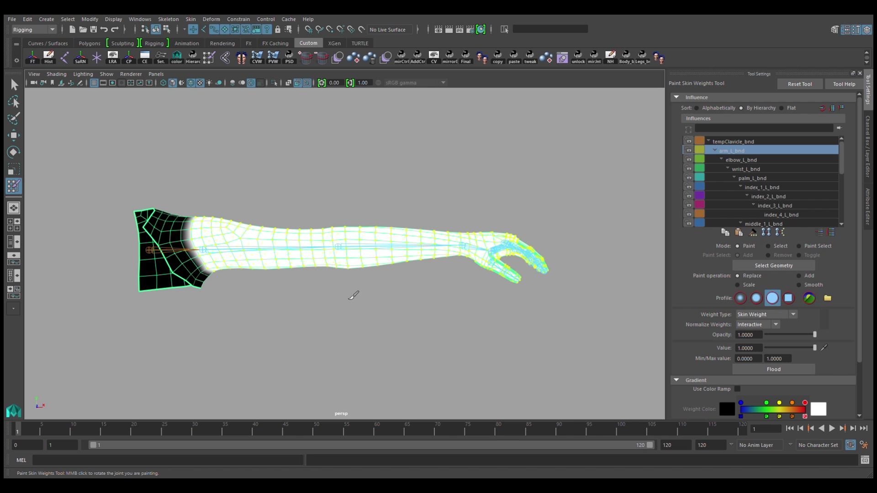
pyautogui.moveTo(301, 294)
pyautogui.keyDown('alt'); pyautogui.mouseDown()
pyautogui.moveTo(308, 304)
pyautogui.moveTo(505, 309)
pyautogui.moveTo(407, 327)
pyautogui.moveTo(314, 311)
pyautogui.moveTo(303, 300)
pyautogui.moveTo(218, 340)
pyautogui.mouseUp(); pyautogui.keyUp('alt')
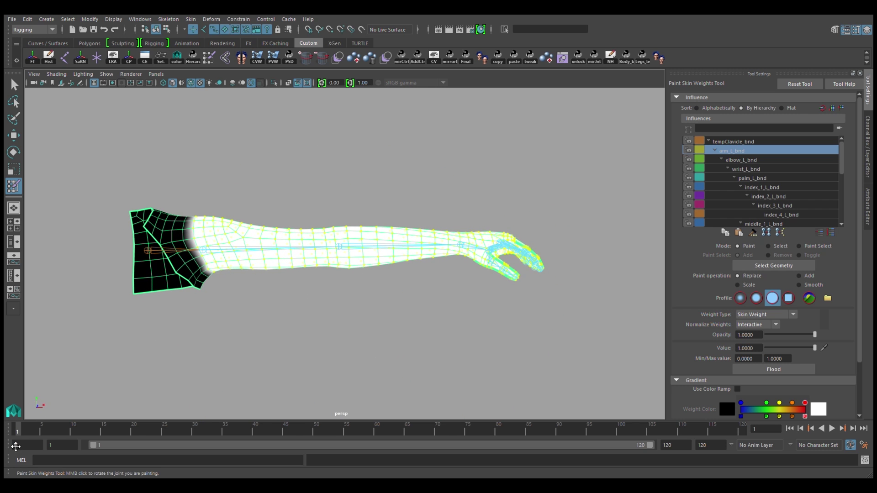
pyautogui.moveTo(23, 436)
pyautogui.mouseDown()
pyautogui.moveTo(146, 434)
pyautogui.moveTo(17, 434)
pyautogui.mouseUp()
# Select the adjacent vertex loops around the shoulder joint where clavicle and arm weights meet, ready for weight painting.
pyautogui.press('w')
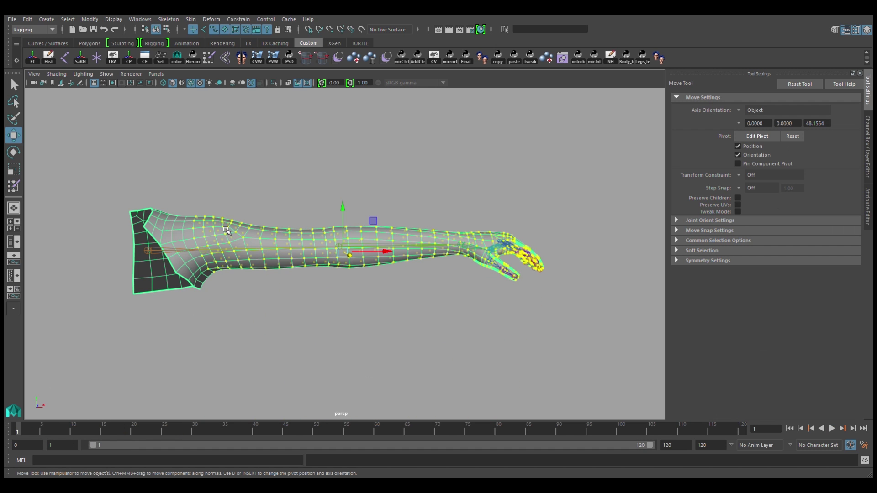
pyautogui.moveTo(227, 230); pyautogui.dragTo(194, 230, button='right')
pyautogui.scroll(4, 193, 230)
pyautogui.keyDown('alt'); pyautogui.moveTo(175, 231); pyautogui.dragTo(197, 235, button='middle'); pyautogui.keyUp('alt')
pyautogui.click(164, 211)
pyautogui.keyDown('shift'); pyautogui.doubleClick(164, 225); pyautogui.keyUp('shift')
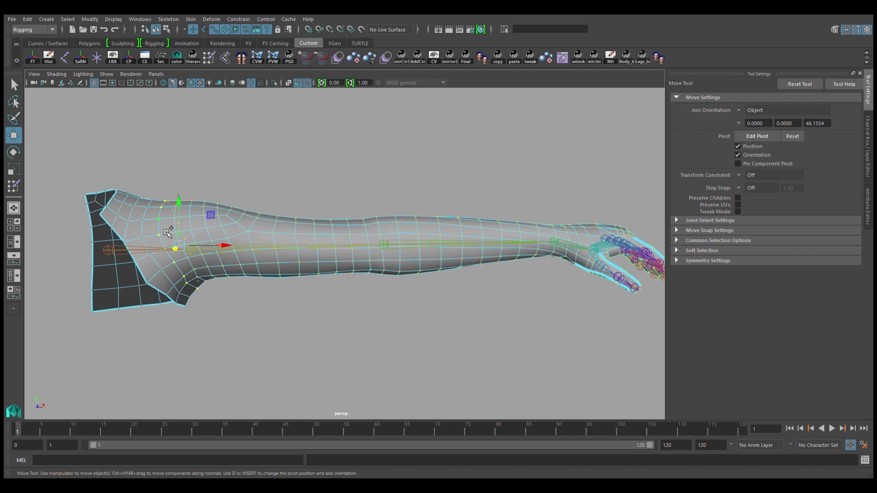
pyautogui.press('t')
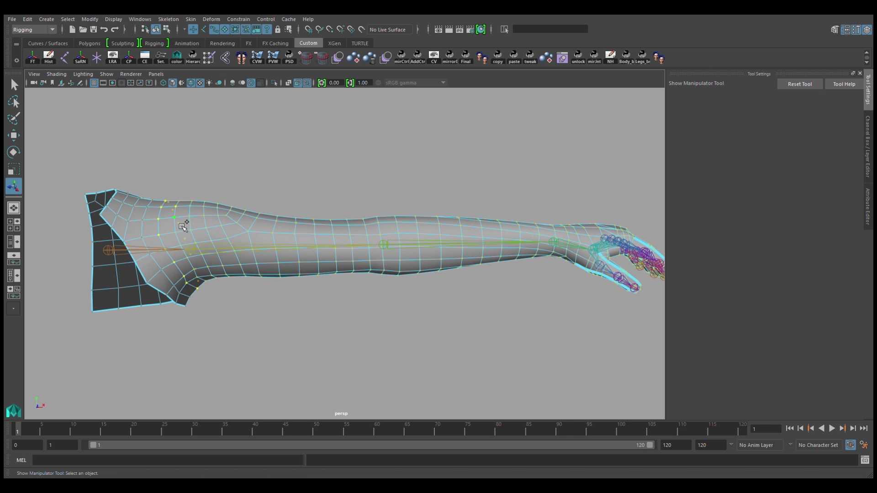
pyautogui.keyDown('shift'); pyautogui.doubleClick(197, 223); pyautogui.keyUp('shift')
pyautogui.keyDown('shift'); pyautogui.click(212, 213); pyautogui.keyUp('shift')
pyautogui.keyDown('shift'); pyautogui.doubleClick(211, 221); pyautogui.keyUp('shift')
pyautogui.press('y')
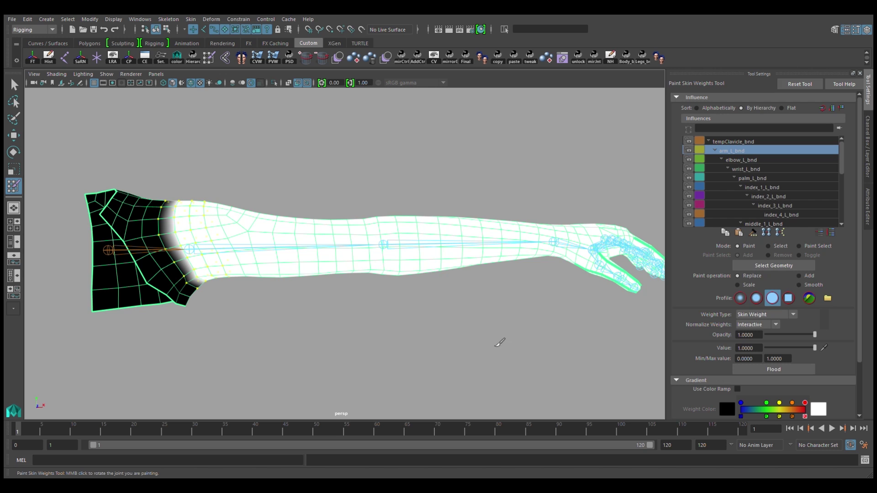
# With the arm posed at frame 9, choose the Smooth paint operation and lock all influences except tempClavicle_bnd and arm_L_bnd.
pyautogui.moveTo(25, 437); pyautogui.dragTo(66, 437)
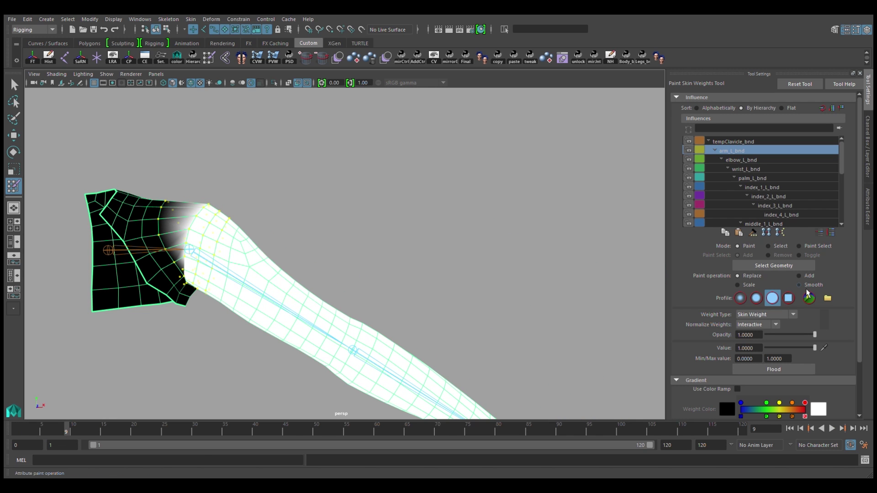
pyautogui.click(805, 285)
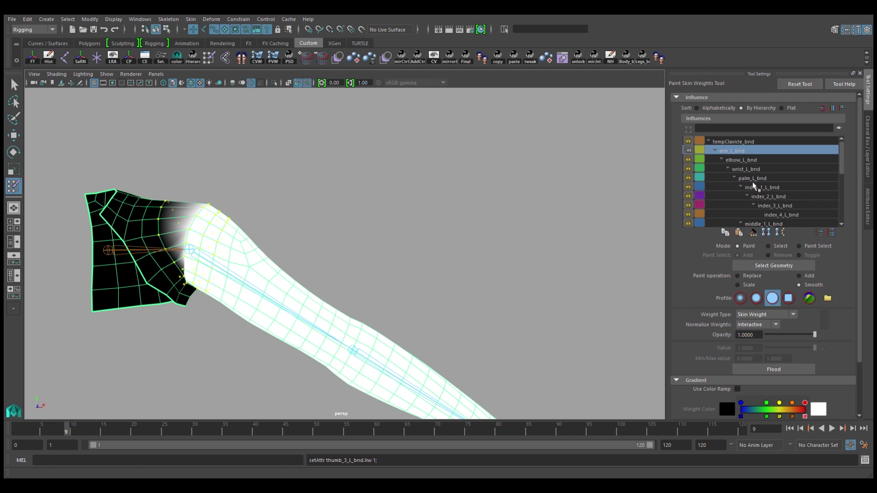
pyautogui.click(732, 143)
pyautogui.click(688, 141)
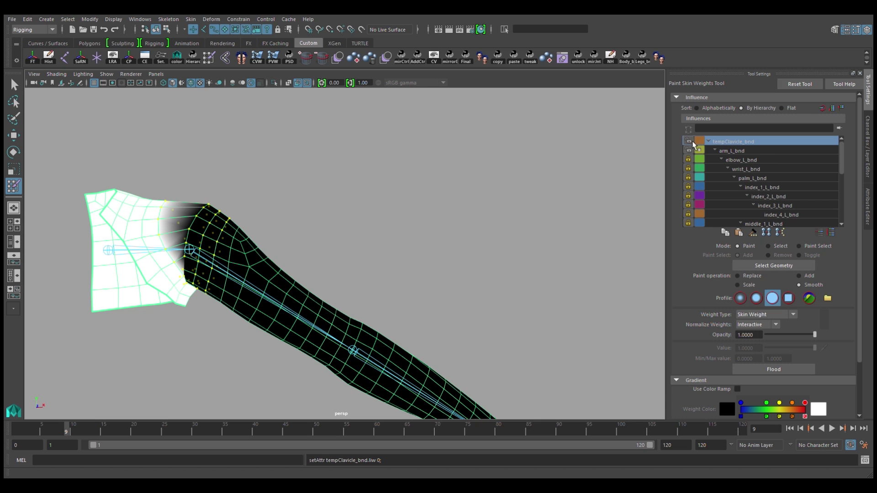
pyautogui.click(741, 152)
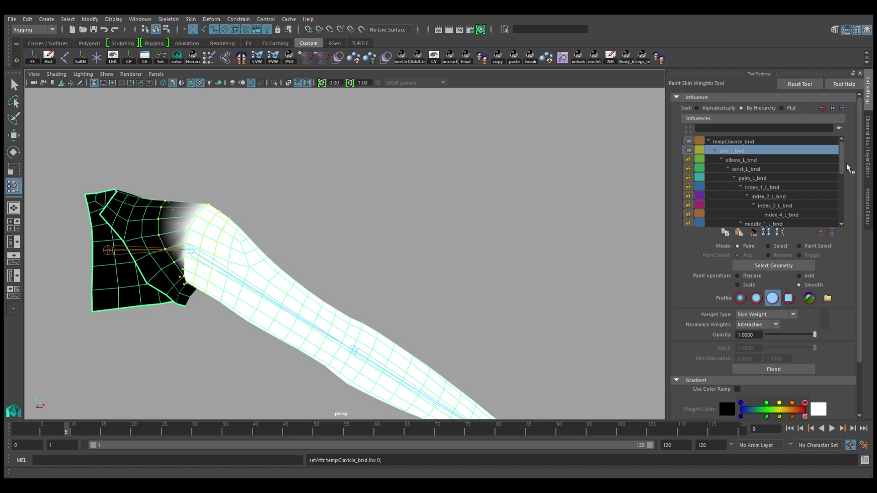
pyautogui.moveTo(843, 163)
pyautogui.mouseDown()
pyautogui.moveTo(846, 224)
pyautogui.moveTo(845, 161)
pyautogui.mouseUp()
# Flood the selected shoulder loops twice with Smooth for arm_L_bnd and check the deformation at frame 11.
pyautogui.click(781, 370)
pyautogui.click(782, 373)
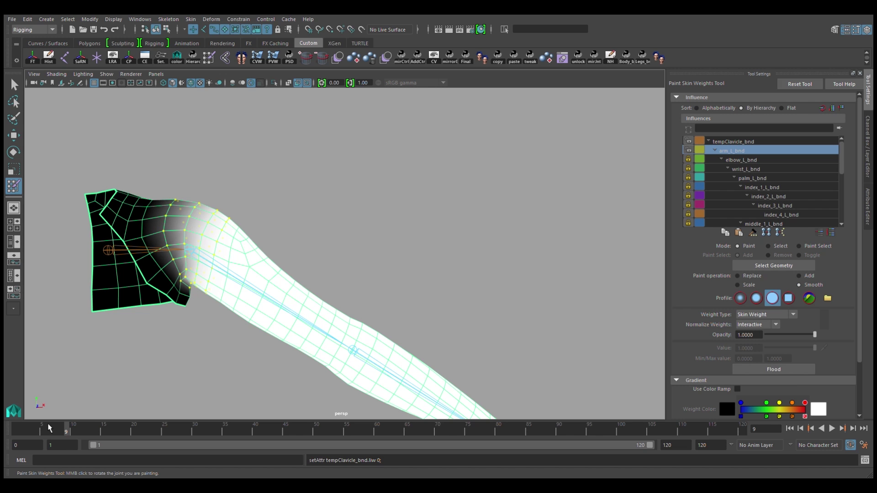
pyautogui.moveTo(73, 429)
pyautogui.mouseDown()
pyautogui.moveTo(112, 429)
pyautogui.moveTo(18, 429)
pyautogui.moveTo(110, 439)
pyautogui.moveTo(20, 440)
pyautogui.moveTo(83, 446)
pyautogui.mouseUp()
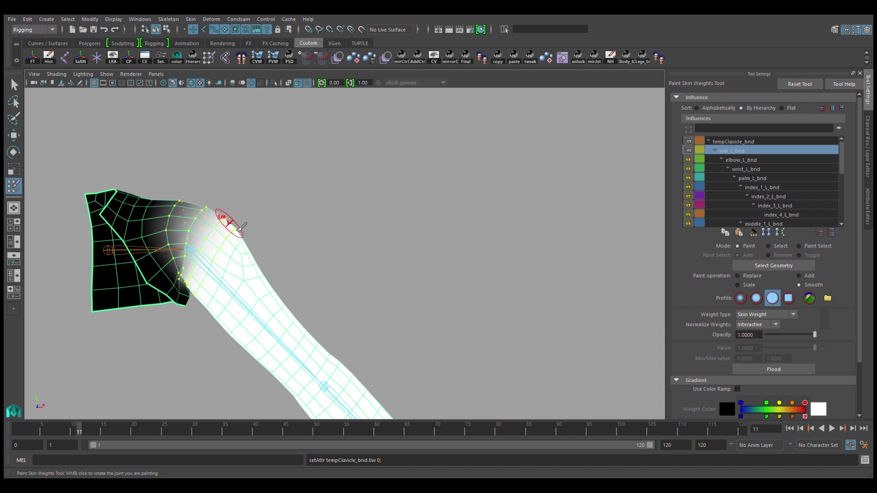
# Select the shoulder vertex loop nearest the clavicle and flood it with a Replace value of 0 for arm_L_bnd.
pyautogui.press('w')
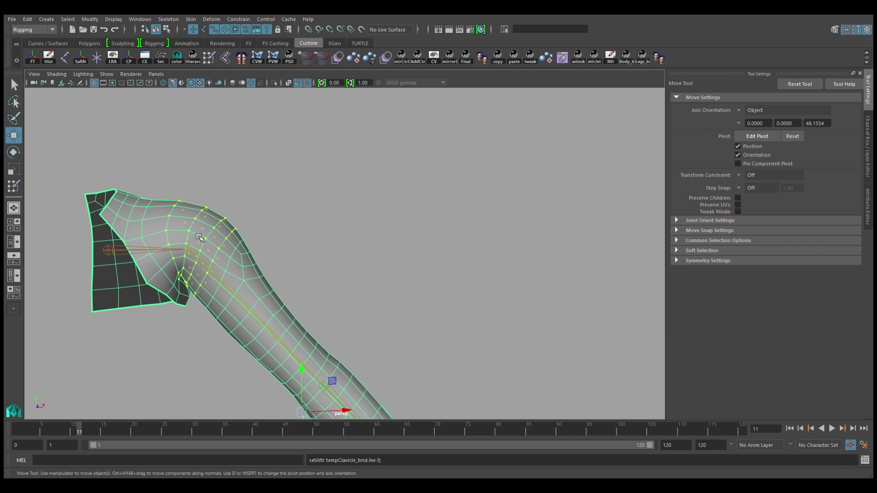
pyautogui.press('F9')
pyautogui.click(169, 216)
pyautogui.keyDown('shift'); pyautogui.doubleClick(166, 231); pyautogui.keyUp('shift')
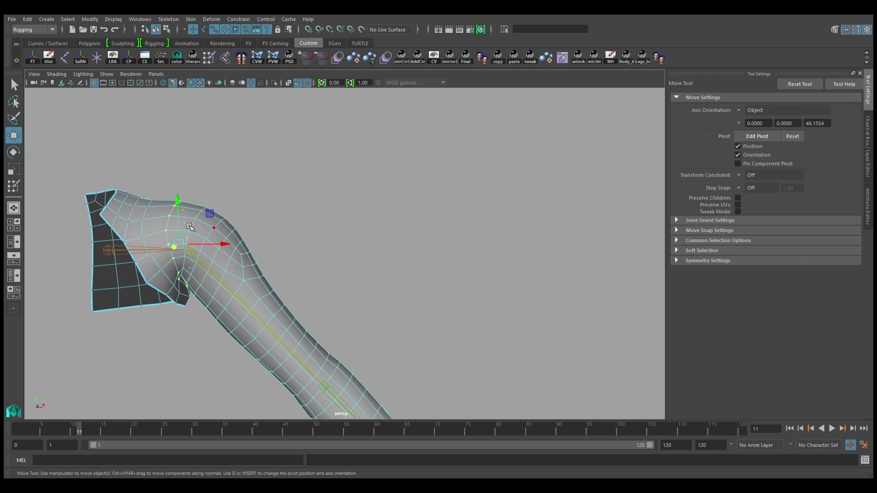
pyautogui.press('y')
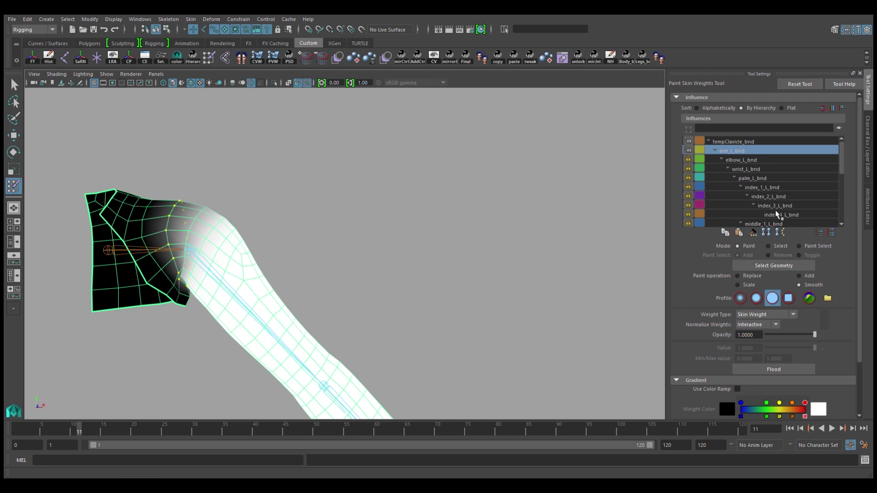
pyautogui.click(737, 276)
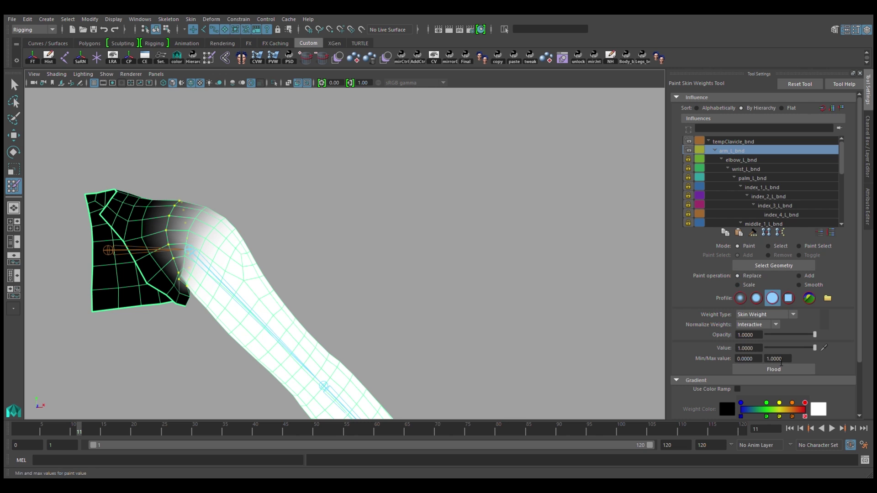
pyautogui.click(772, 371)
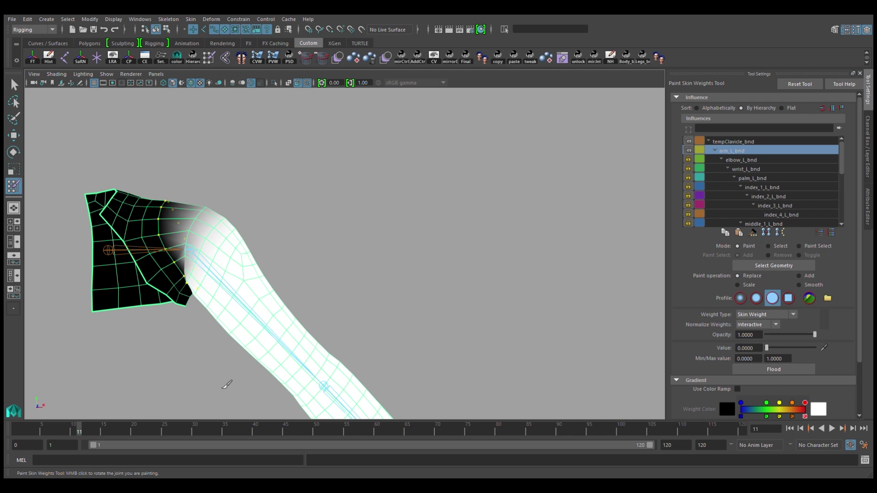
pyautogui.moveTo(79, 430)
pyautogui.mouseDown()
pyautogui.moveTo(44, 431)
pyautogui.moveTo(52, 441)
pyautogui.moveTo(92, 442)
pyautogui.moveTo(73, 429)
pyautogui.mouseUp()
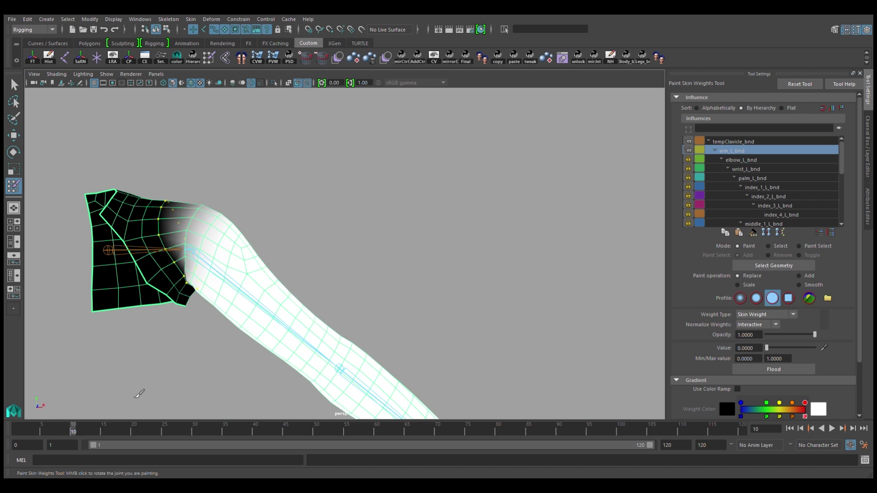
# Select the next three vertex loops down from the shoulder and flood them with Smooth for arm_L_bnd.
pyautogui.press('w')
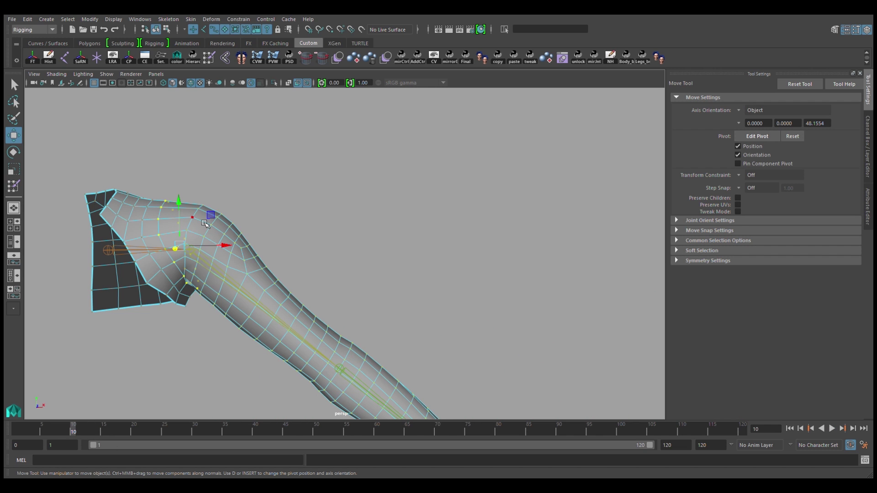
pyautogui.keyDown('shift'); pyautogui.doubleClick(205, 212); pyautogui.keyUp('shift')
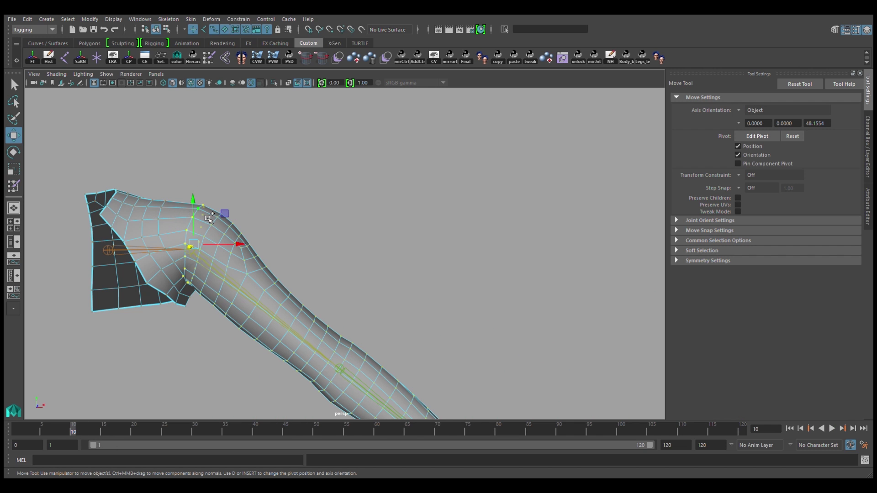
pyautogui.keyDown('shift'); pyautogui.doubleClick(221, 233); pyautogui.keyUp('shift')
pyautogui.keyDown('shift'); pyautogui.click(232, 235); pyautogui.keyUp('shift')
pyautogui.keyDown('shift'); pyautogui.doubleClick(231, 237); pyautogui.keyUp('shift')
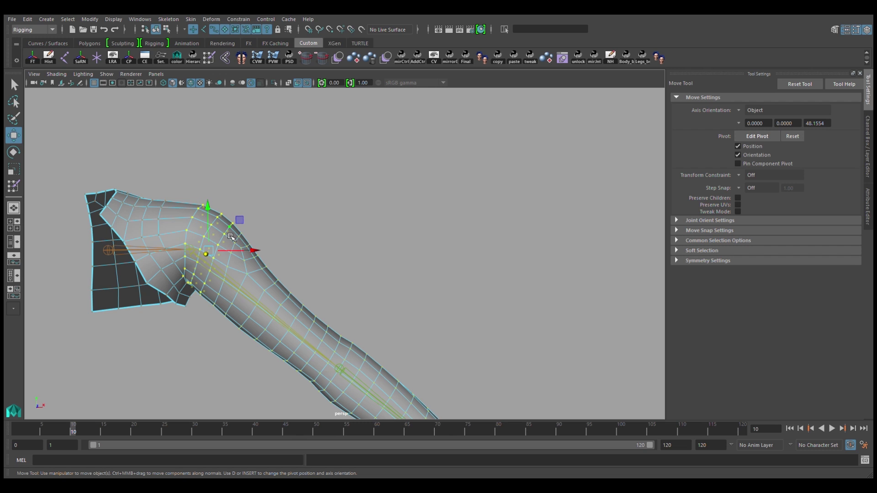
pyautogui.press('y')
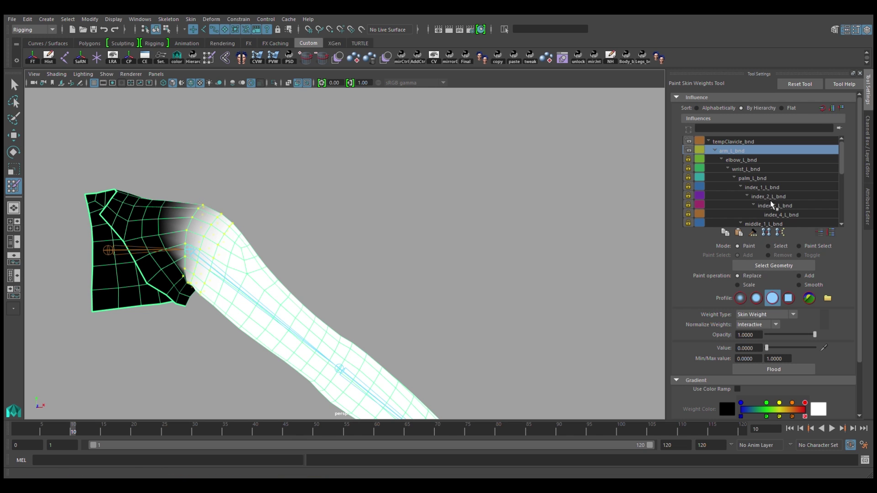
pyautogui.click(800, 285)
pyautogui.click(792, 372)
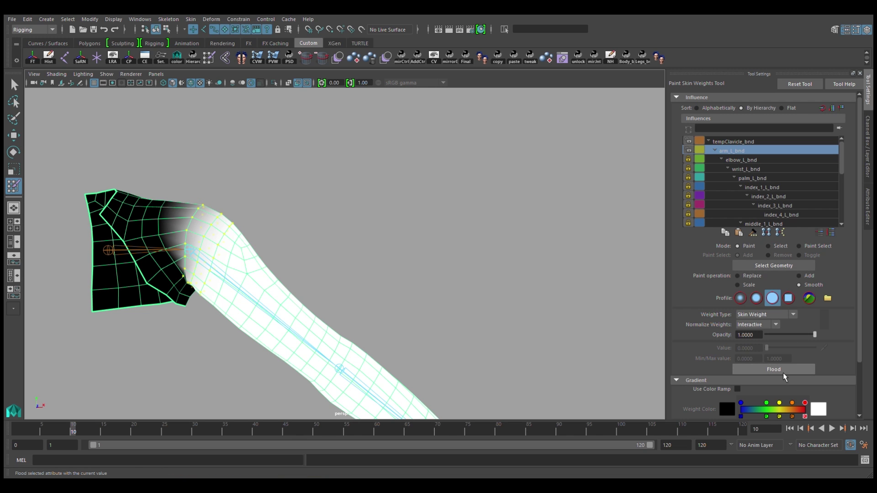
pyautogui.click(783, 371)
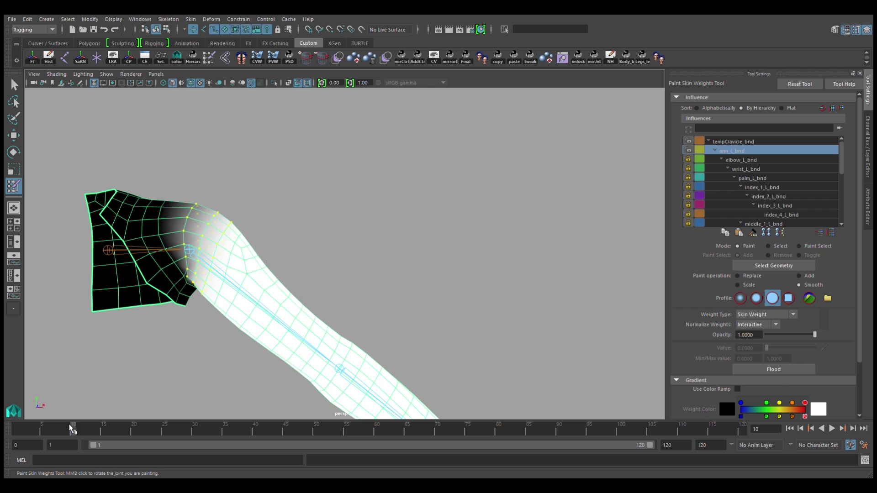
# Return to frame 1, select the arm joint and delete its keyframes across frames 1 to 23.
pyautogui.moveTo(70, 428)
pyautogui.mouseDown()
pyautogui.moveTo(35, 428)
pyautogui.moveTo(123, 431)
pyautogui.moveTo(17, 431)
pyautogui.mouseUp()
pyautogui.press('w')
pyautogui.press('y')
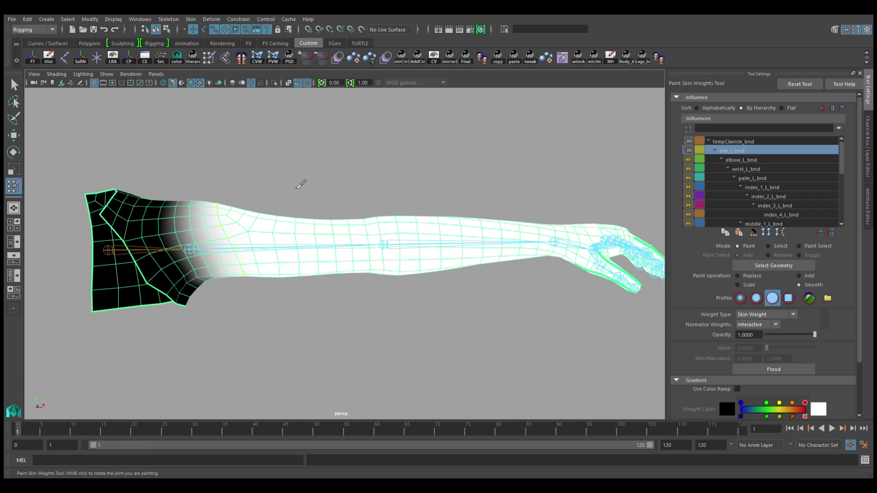
pyautogui.press('w')
pyautogui.click(294, 173)
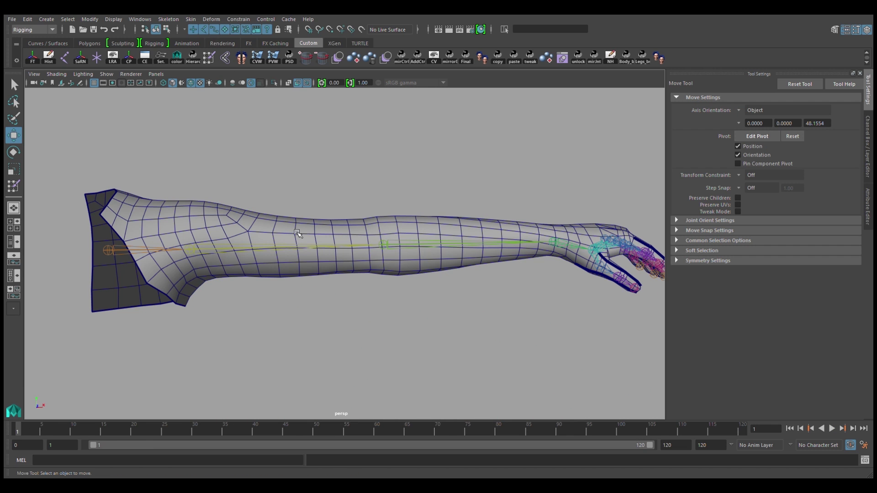
pyautogui.moveTo(293, 191); pyautogui.dragTo(328, 288)
pyautogui.keyDown('shift'); pyautogui.moveTo(152, 430); pyautogui.dragTo(21, 431); pyautogui.keyUp('shift')
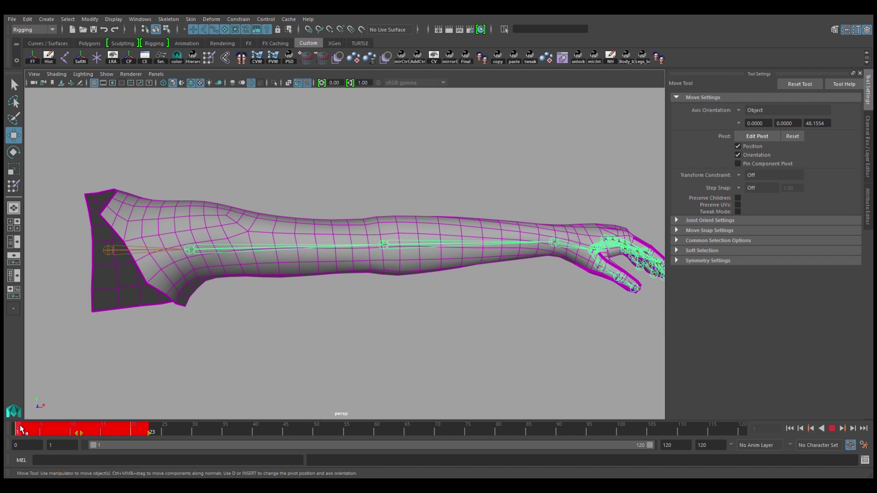
pyautogui.press('Delete')
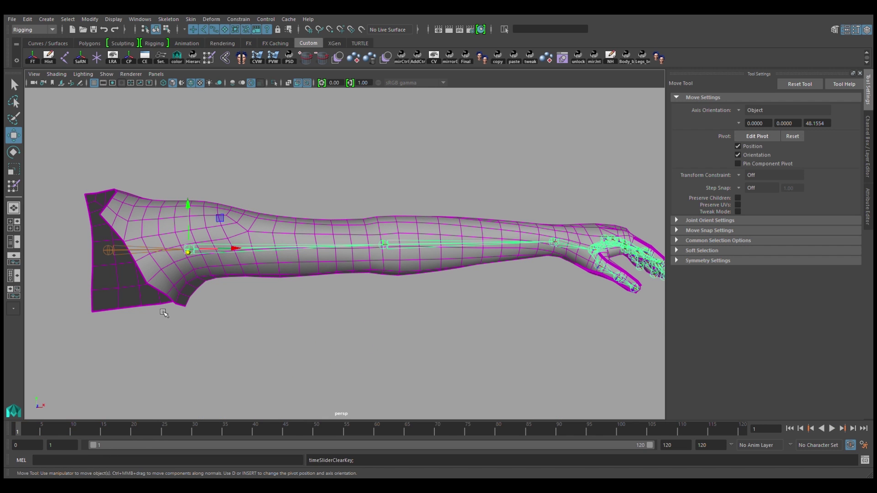
# Select the elbow joint, key it at frame 1 and key a bend of roughly 90 degrees at frame 20.
pyautogui.keyDown('alt'); pyautogui.moveTo(342, 306); pyautogui.dragTo(232, 299, button='middle'); pyautogui.keyUp('alt')
pyautogui.moveTo(368, 188); pyautogui.dragTo(376, 287)
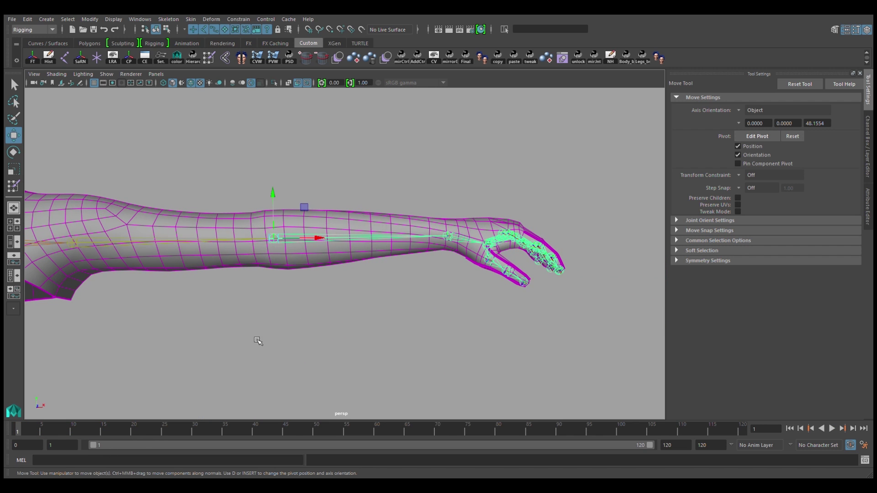
pyautogui.click(136, 430)
pyautogui.press('e')
pyautogui.moveTo(134, 430); pyautogui.dragTo(20, 405)
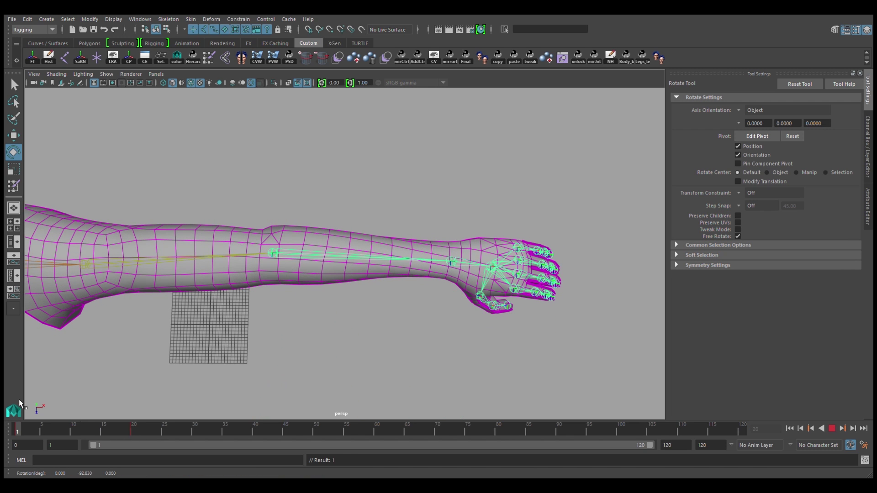
# Select the vertices from just past the elbow to the fingertips and flood them with Replace 1 for elbow_L_bnd, leaving only arm_L_bnd and elbow_L_bnd unlocked.
pyautogui.moveTo(360, 276); pyautogui.dragTo(319, 275, button='right')
pyautogui.keyDown('alt'); pyautogui.moveTo(274, 194); pyautogui.dragTo(661, 369); pyautogui.keyUp('alt')
pyautogui.keyDown('alt'); pyautogui.moveTo(380, 319); pyautogui.dragTo(320, 196); pyautogui.keyUp('alt')
pyautogui.keyDown('alt'); pyautogui.moveTo(386, 206); pyautogui.dragTo(311, 216); pyautogui.keyUp('alt')
pyautogui.press('y')
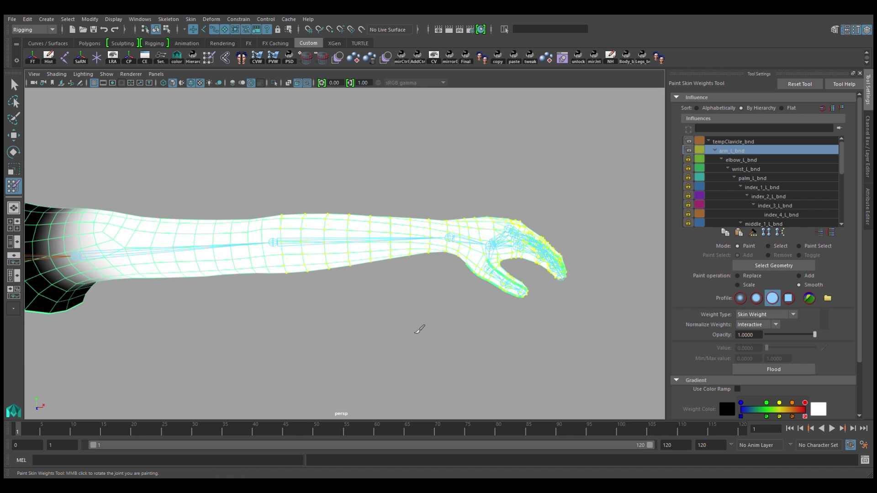
pyautogui.keyDown('alt'); pyautogui.moveTo(415, 333); pyautogui.dragTo(417, 323); pyautogui.keyUp('alt')
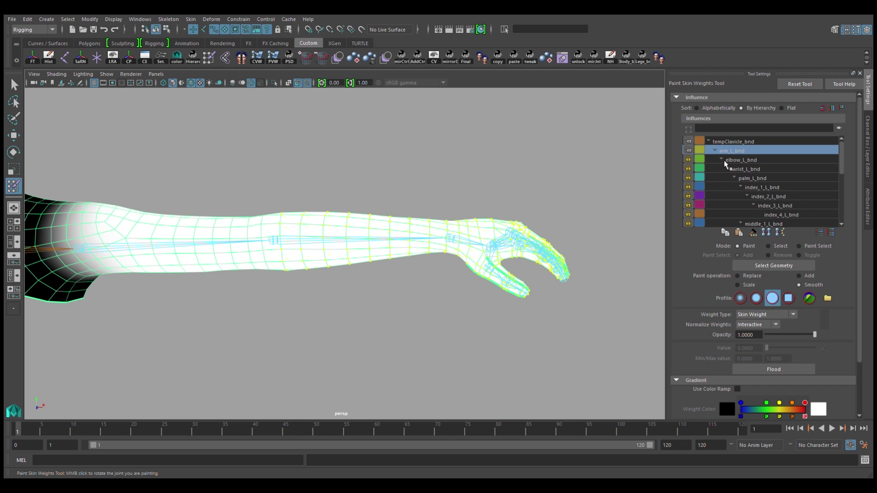
pyautogui.click(689, 160)
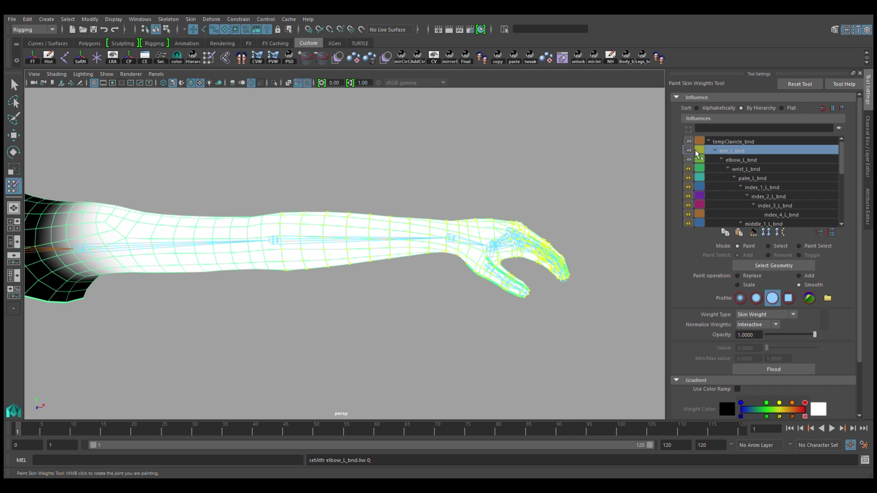
pyautogui.click(689, 142)
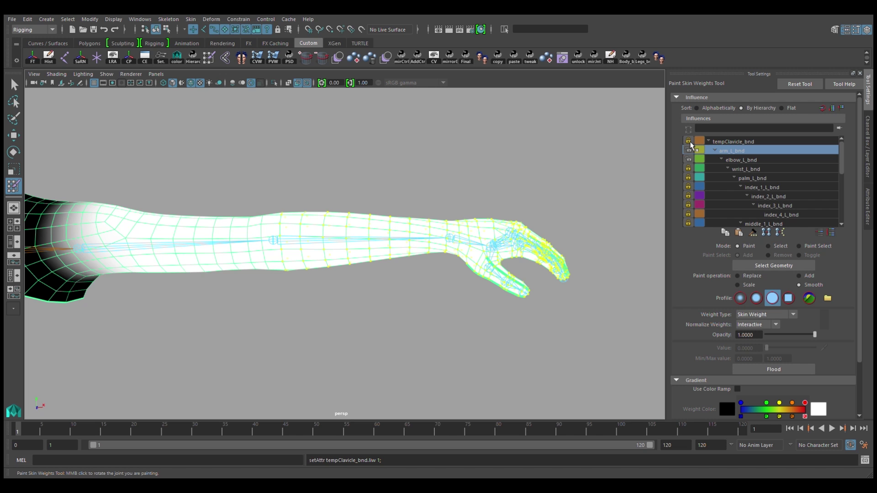
pyautogui.click(745, 161)
pyautogui.click(743, 155)
pyautogui.click(750, 161)
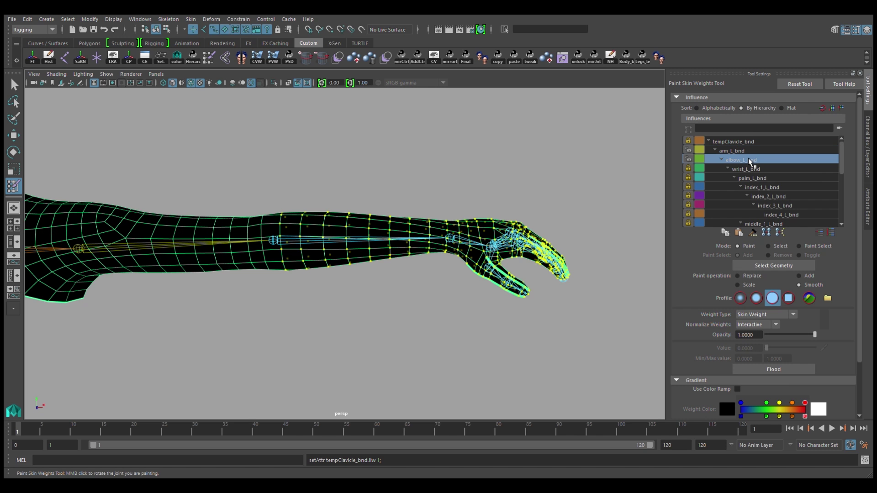
pyautogui.moveTo(766, 348); pyautogui.dragTo(840, 361)
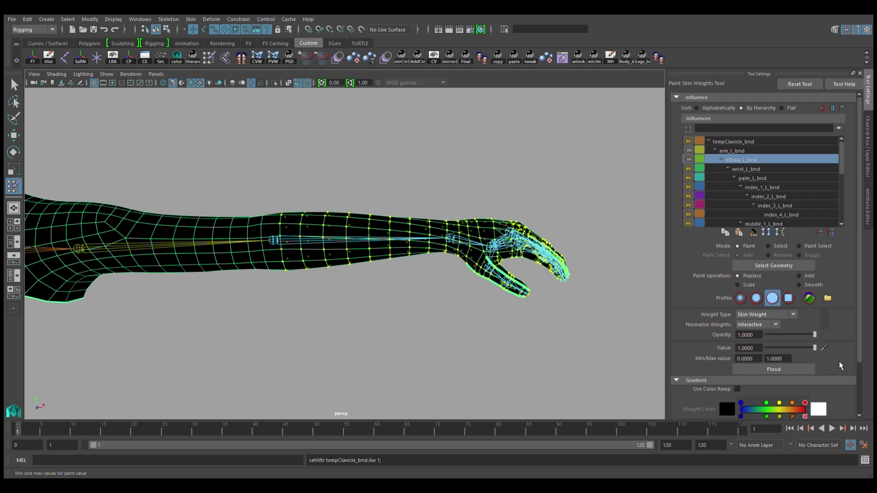
pyautogui.click(795, 369)
# With the elbow bent at frame 29, select the vertex loop at the elbow joint and flood it with Smooth for elbow_L_bnd.
pyautogui.keyDown('alt'); pyautogui.moveTo(355, 192); pyautogui.dragTo(345, 273); pyautogui.keyUp('alt')
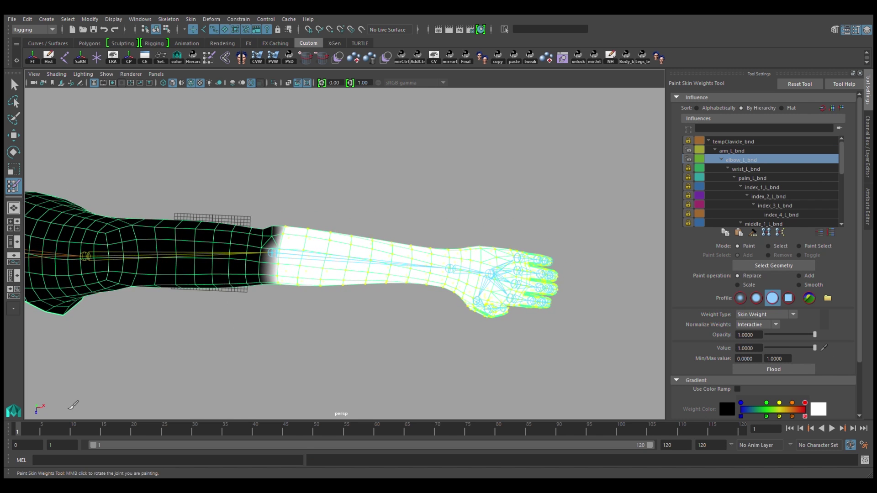
pyautogui.moveTo(22, 431)
pyautogui.mouseDown()
pyautogui.moveTo(122, 449)
pyautogui.moveTo(25, 434)
pyautogui.moveTo(189, 434)
pyautogui.mouseUp()
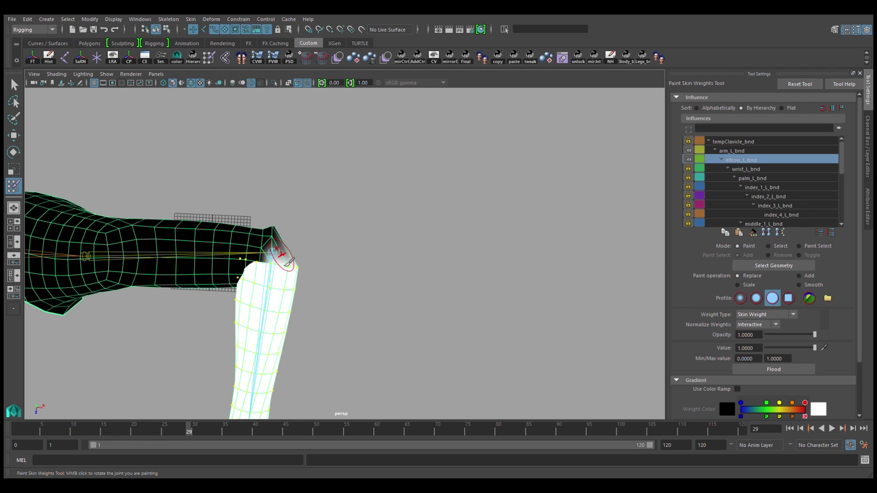
pyautogui.press('w')
pyautogui.press('F9')
pyautogui.scroll(3, 252, 237)
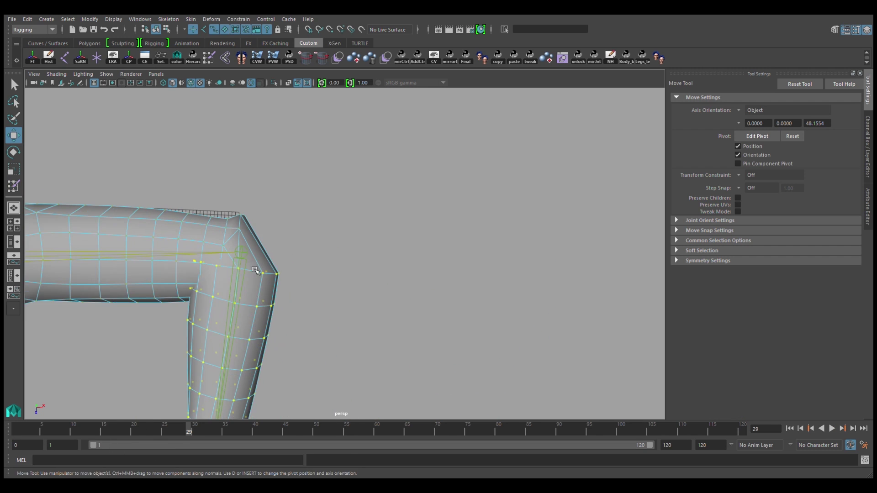
pyautogui.keyDown('alt'); pyautogui.moveTo(247, 226); pyautogui.dragTo(245, 236); pyautogui.keyUp('alt')
pyautogui.click(239, 222)
pyautogui.keyDown('shift'); pyautogui.click(242, 239); pyautogui.keyUp('shift')
pyautogui.press('y')
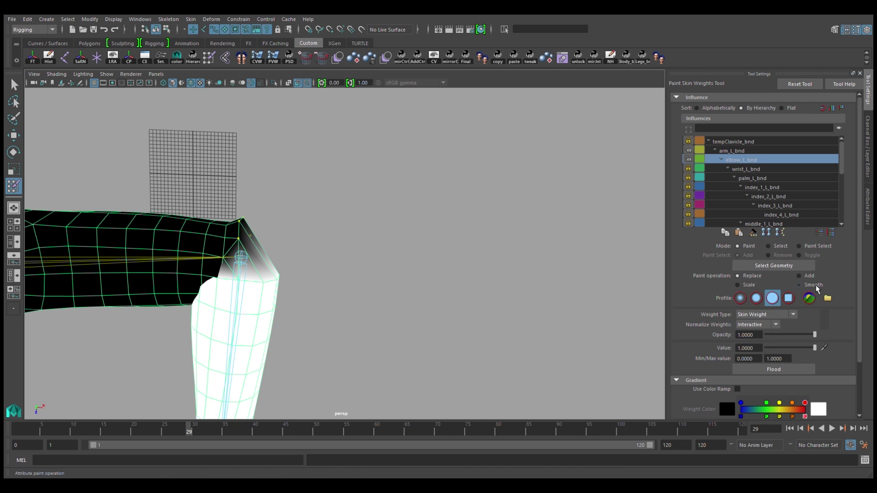
pyautogui.click(807, 286)
pyautogui.click(786, 371)
# Leave weight painting, select the elbow joint, clear its test keyframes and return to frame 1.
pyautogui.moveTo(399, 332)
pyautogui.keyDown('alt'); pyautogui.mouseDown()
pyautogui.moveTo(334, 302)
pyautogui.moveTo(347, 327)
pyautogui.mouseUp(); pyautogui.keyUp('alt')
pyautogui.press('w')
pyautogui.press('F8')
pyautogui.click(314, 213)
pyautogui.moveTo(156, 432); pyautogui.dragTo(17, 432)
pyautogui.keyDown('alt'); pyautogui.moveTo(76, 325); pyautogui.dragTo(183, 292); pyautogui.keyUp('alt')
pyautogui.keyDown('alt'); pyautogui.moveTo(437, 258); pyautogui.dragTo(338, 276, button='middle'); pyautogui.keyUp('alt')
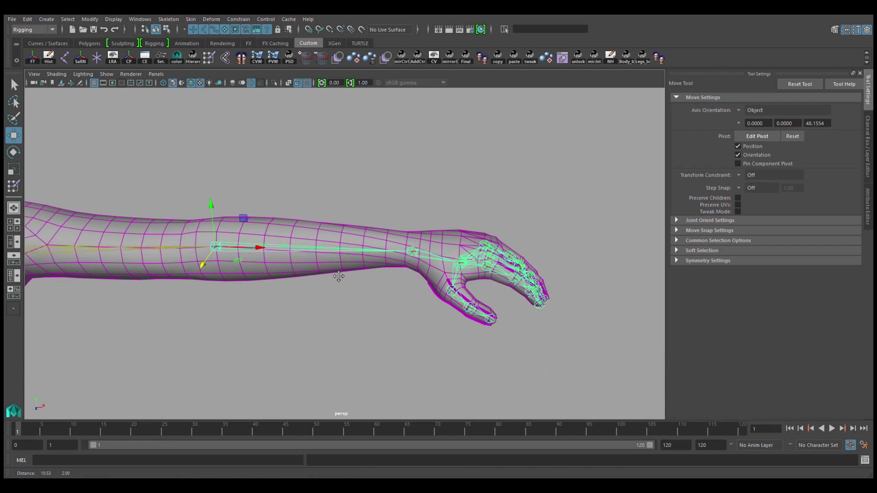
# Select the wrist joint, key it at frame 1 and key a downward bend at frame 20.
pyautogui.click(431, 255)
pyautogui.keyDown('alt'); pyautogui.moveTo(341, 269); pyautogui.dragTo(306, 287); pyautogui.keyUp('alt')
pyautogui.press('s')
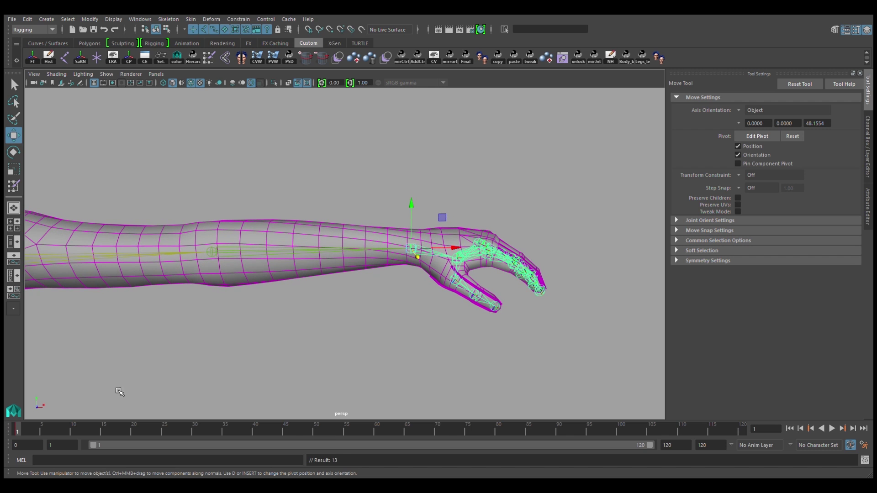
pyautogui.click(134, 430)
pyautogui.press('e')
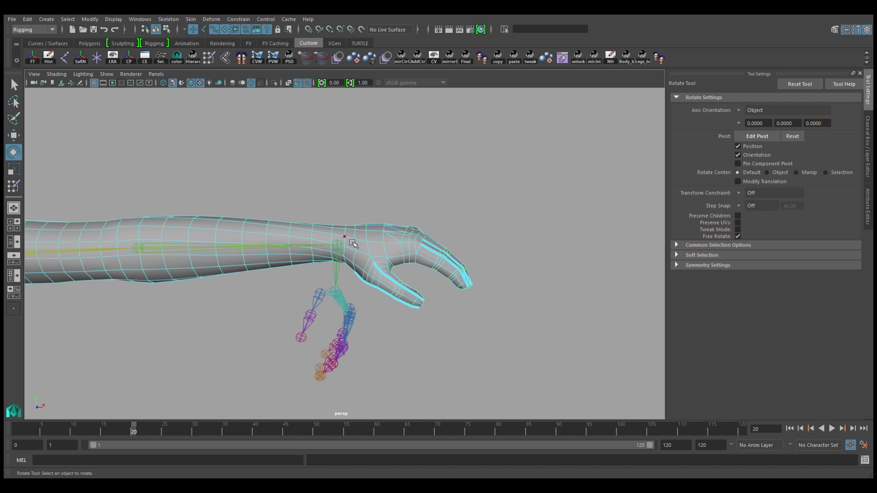
# Select all hand vertices past the wrist and flood them with Replace 1 for wrist_L_bnd, leaving only elbow_L_bnd and wrist_L_bnd unlocked.
pyautogui.press('F9')
pyautogui.press('t')
pyautogui.moveTo(352, 204)
pyautogui.mouseDown()
pyautogui.moveTo(523, 332)
pyautogui.moveTo(344, 207)
pyautogui.mouseUp()
pyautogui.press('y')
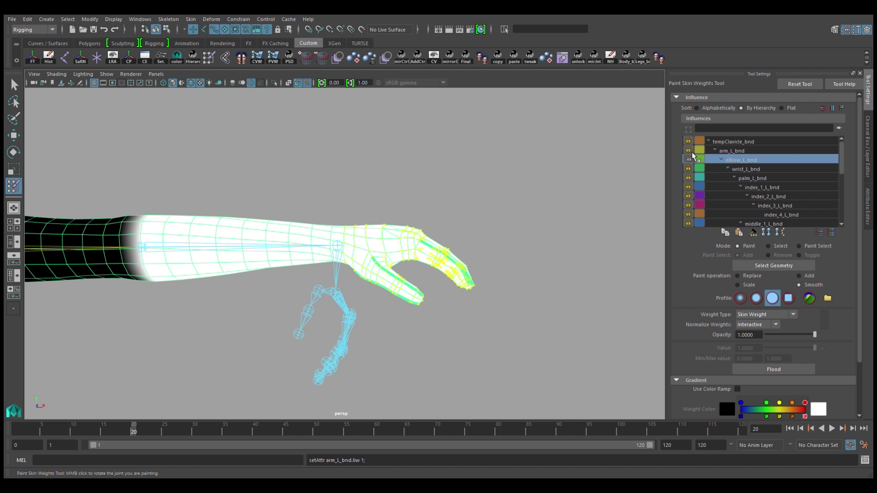
pyautogui.click(688, 168)
pyautogui.click(755, 170)
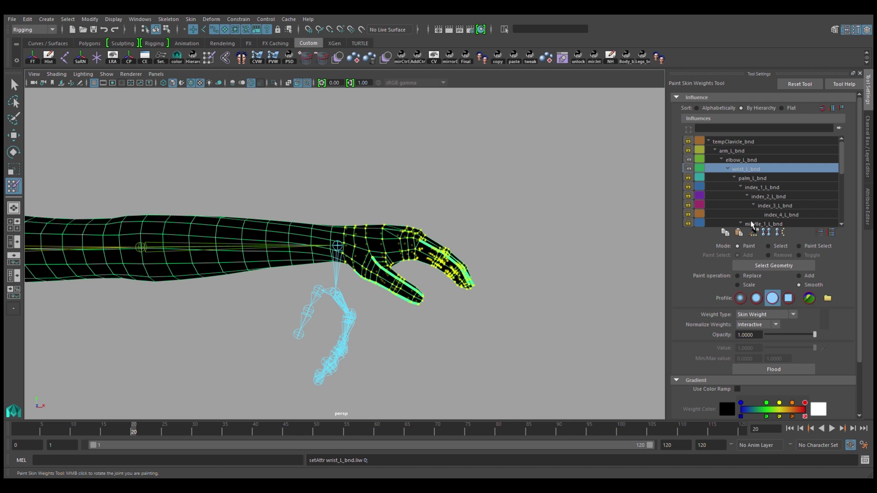
pyautogui.click(750, 161)
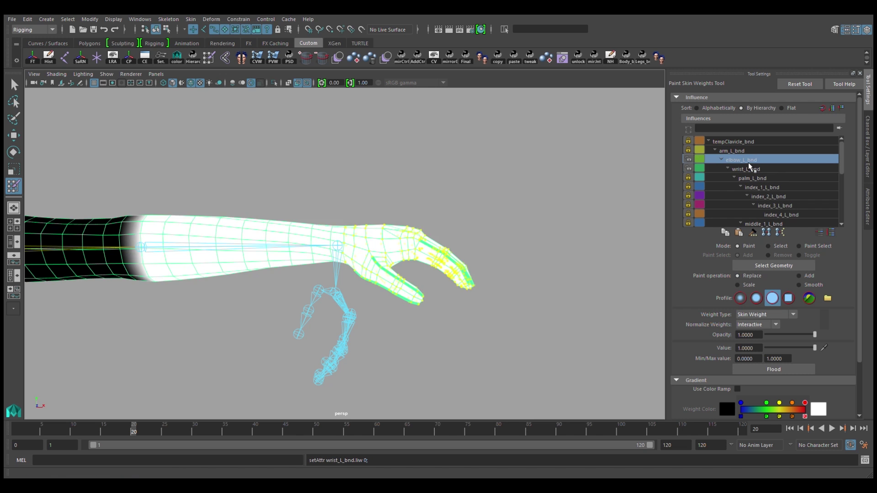
pyautogui.click(753, 169)
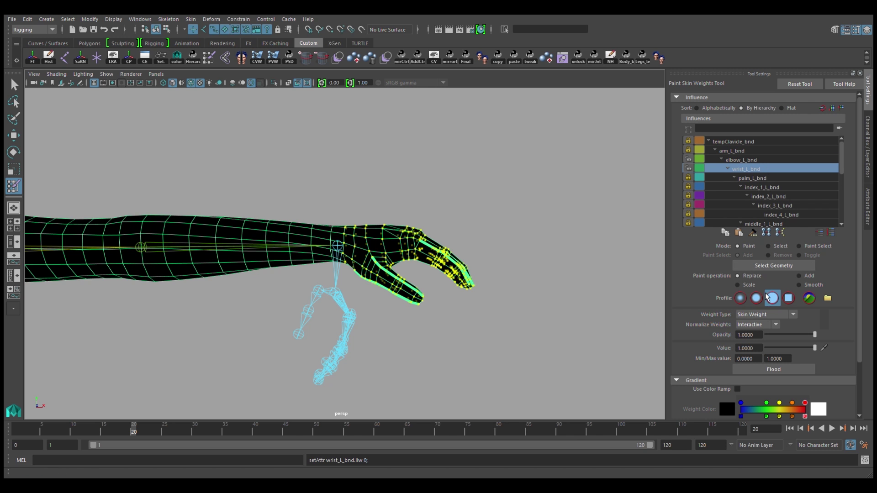
pyautogui.click(773, 369)
# With the wrist posed at frame 14, select the first vertex loop on the hand side and flood it with Smooth for wrist_L_bnd.
pyautogui.moveTo(129, 429)
pyautogui.mouseDown()
pyautogui.moveTo(60, 426)
pyautogui.moveTo(97, 428)
pyautogui.mouseUp()
pyautogui.press('w')
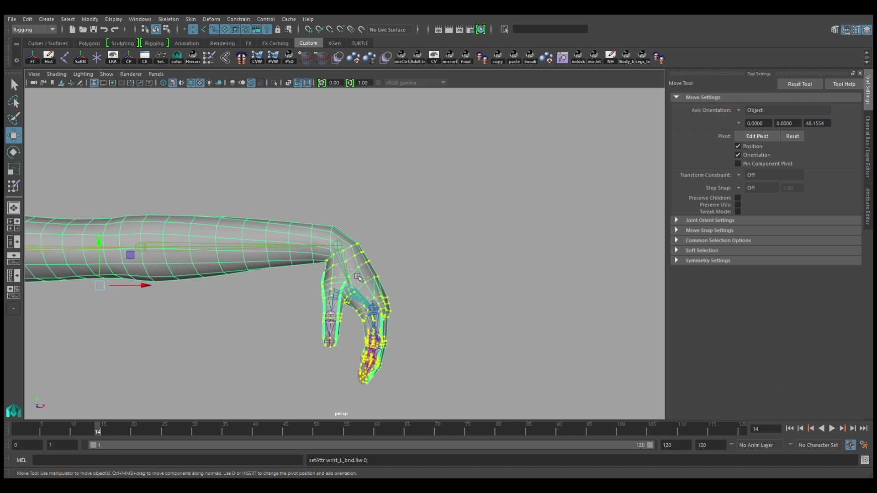
pyautogui.keyDown('alt'); pyautogui.moveTo(247, 229); pyautogui.dragTo(295, 228, button='right'); pyautogui.keyUp('alt')
pyautogui.click(367, 251)
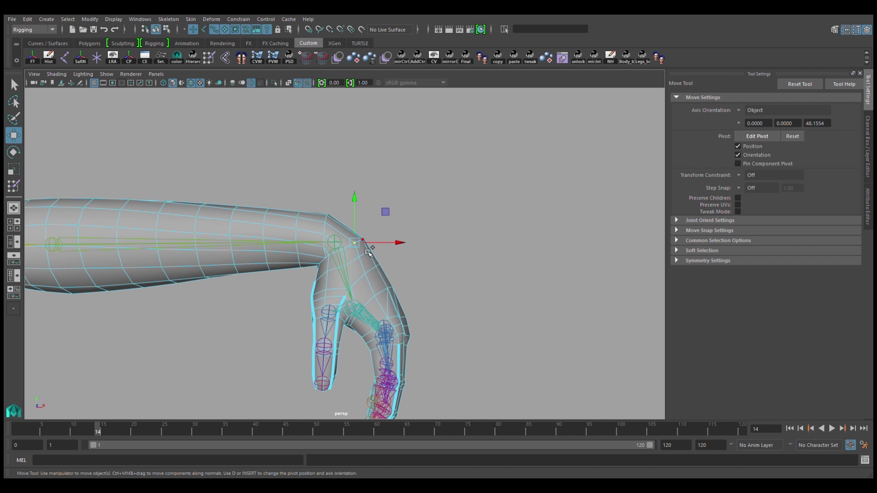
pyautogui.keyDown('shift'); pyautogui.doubleClick(368, 252); pyautogui.keyUp('shift')
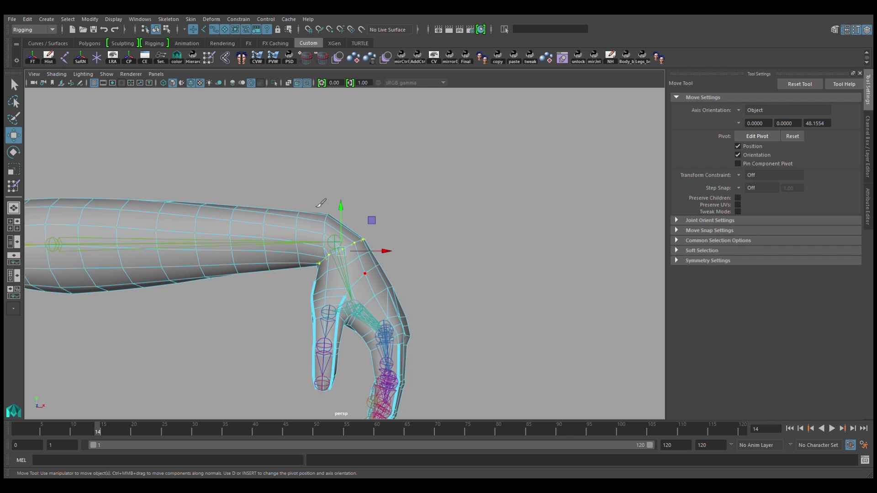
pyautogui.press('y')
pyautogui.click(799, 285)
pyautogui.click(784, 370)
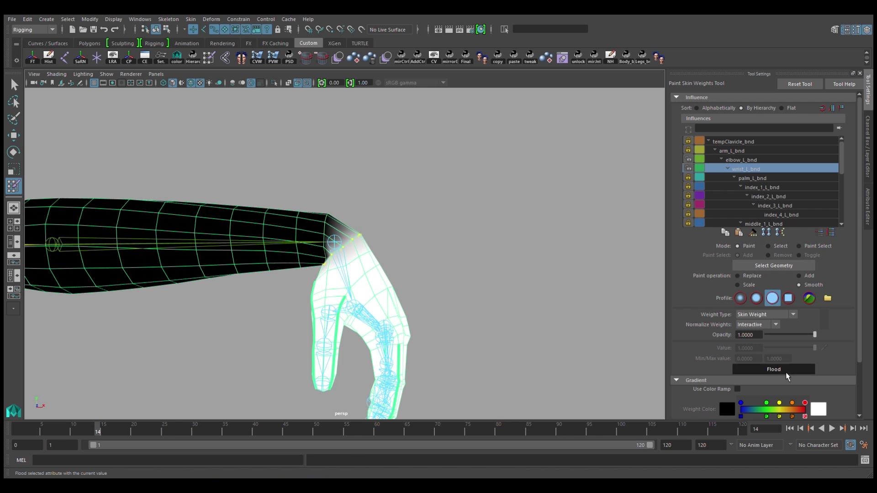
# At frame 19, select the vertex loop on the forearm side of the wrist and flood it with Smooth for wrist_L_bnd.
pyautogui.moveTo(98, 431)
pyautogui.mouseDown()
pyautogui.moveTo(55, 431)
pyautogui.moveTo(128, 431)
pyautogui.mouseUp()
pyautogui.press('w')
pyautogui.click(325, 221)
pyautogui.keyDown('shift'); pyautogui.doubleClick(324, 233); pyautogui.keyUp('shift')
pyautogui.press('y')
pyautogui.click(781, 373)
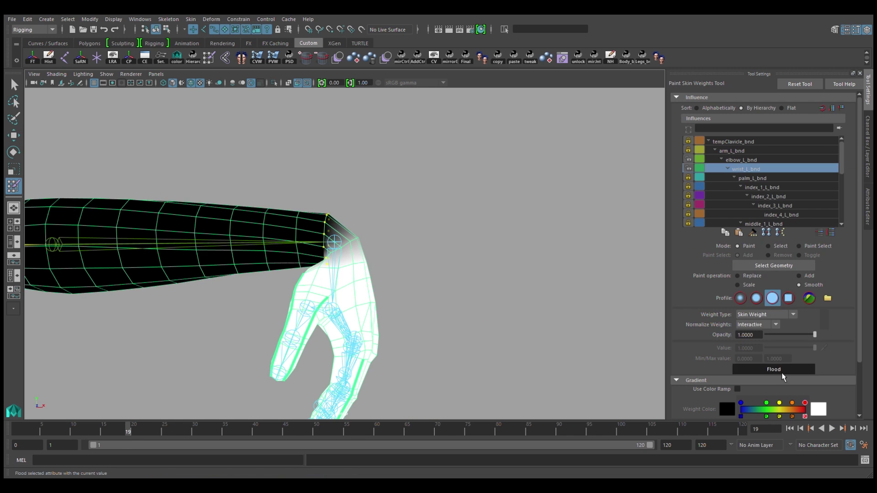
# Return to frame 1, leave weight painting and clear the selection to inspect the whole arm.
pyautogui.moveTo(62, 428); pyautogui.dragTo(17, 448)
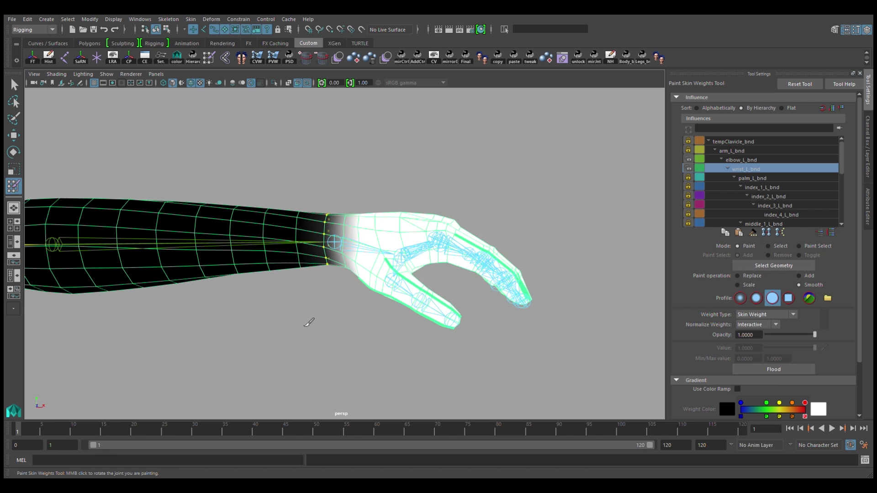
pyautogui.keyDown('alt'); pyautogui.moveTo(304, 326); pyautogui.dragTo(329, 221, button='right'); pyautogui.keyUp('alt')
pyautogui.press('w')
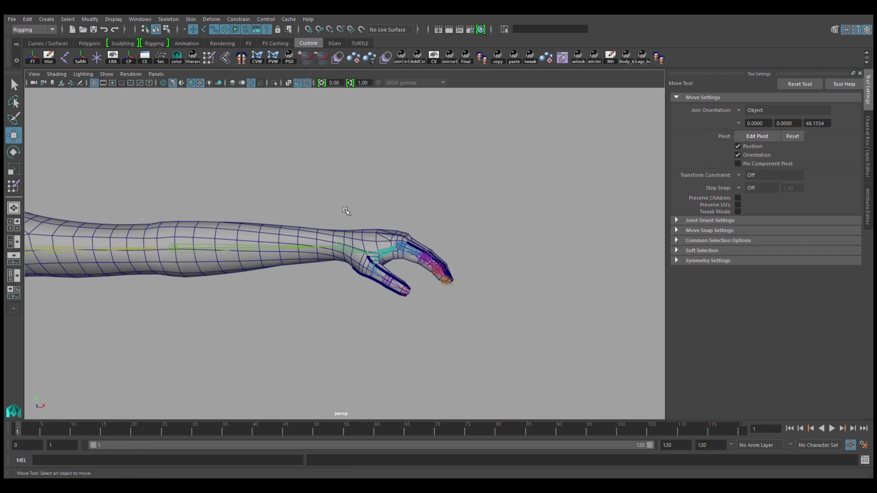
pyautogui.click(346, 211)
pyautogui.keyDown('alt'); pyautogui.moveTo(248, 250); pyautogui.dragTo(386, 268, button='middle'); pyautogui.keyUp('alt')
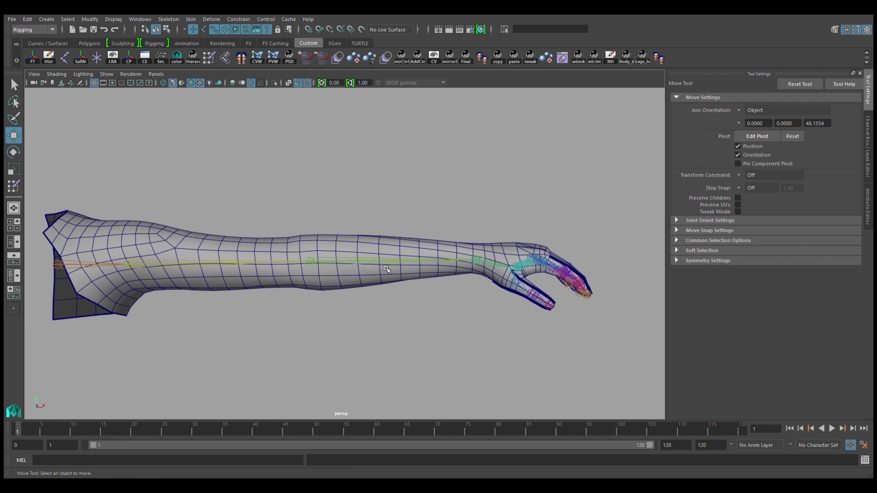